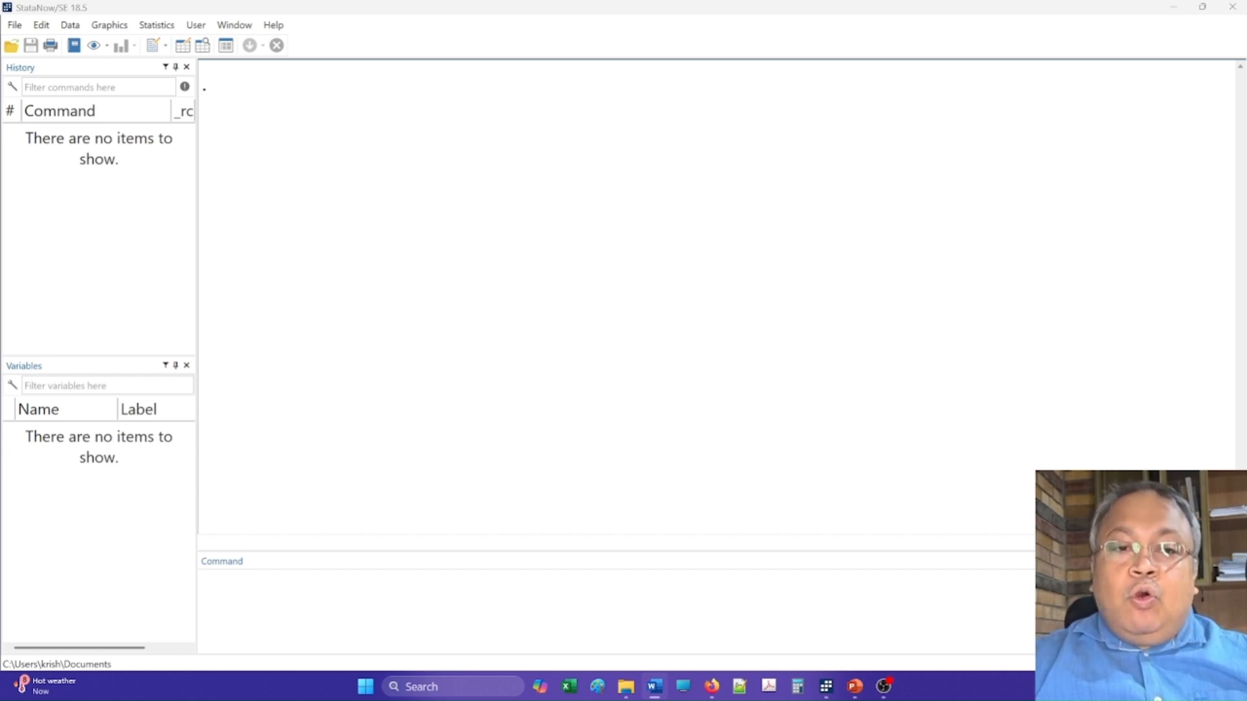
- Open the do-file myfirstdo.do from the D:\Stata folder in the Do-file Editor
{"action": "left_click", "coordinate": [154, 47]}
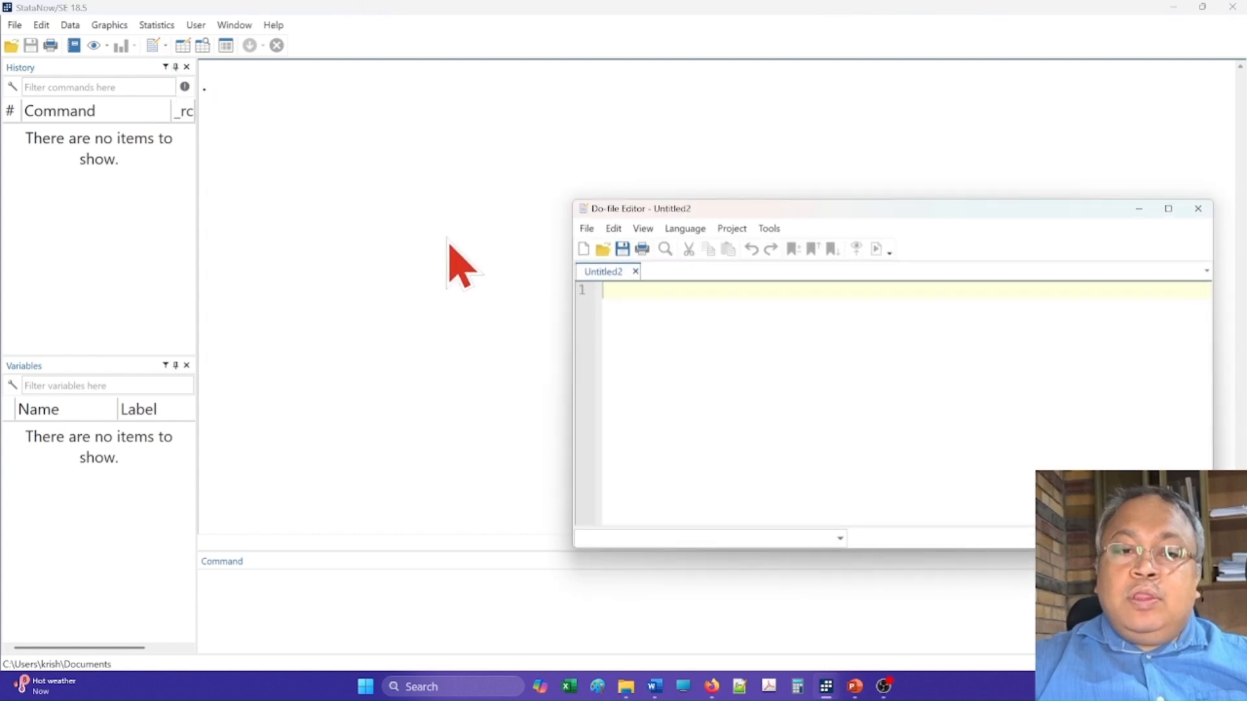
{"action": "left_click", "coordinate": [604, 250]}
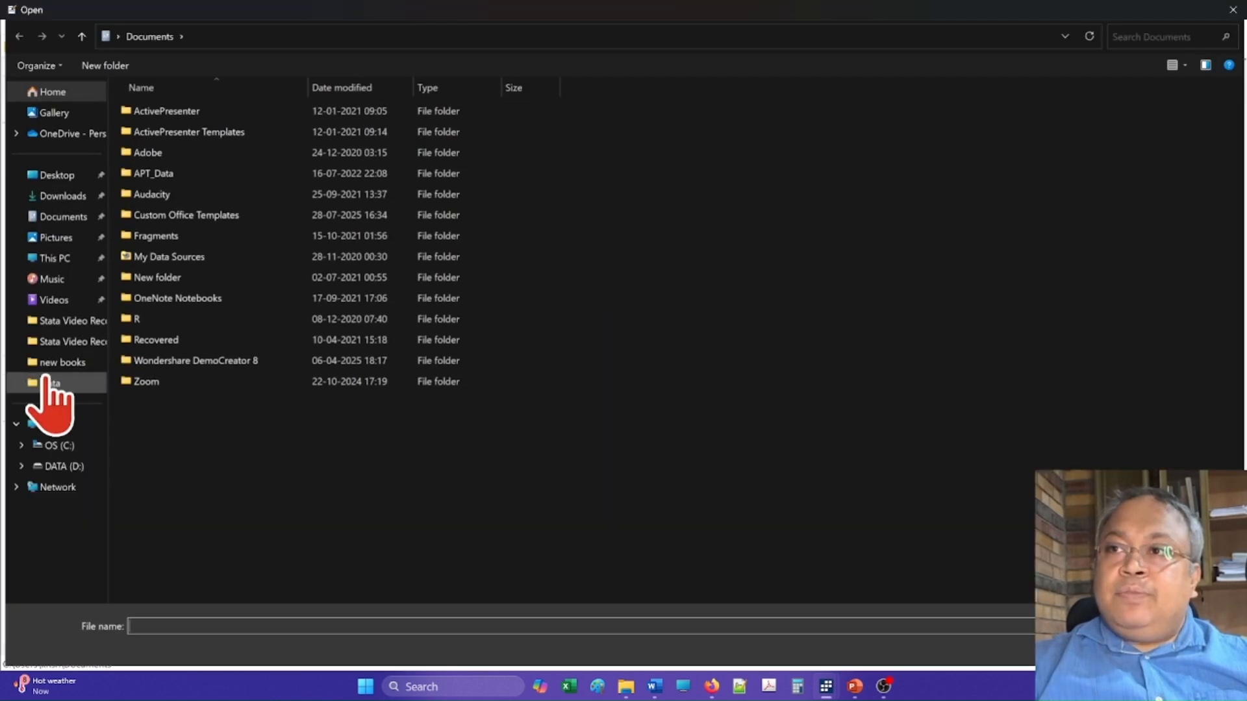
{"action": "left_click", "coordinate": [56, 385]}
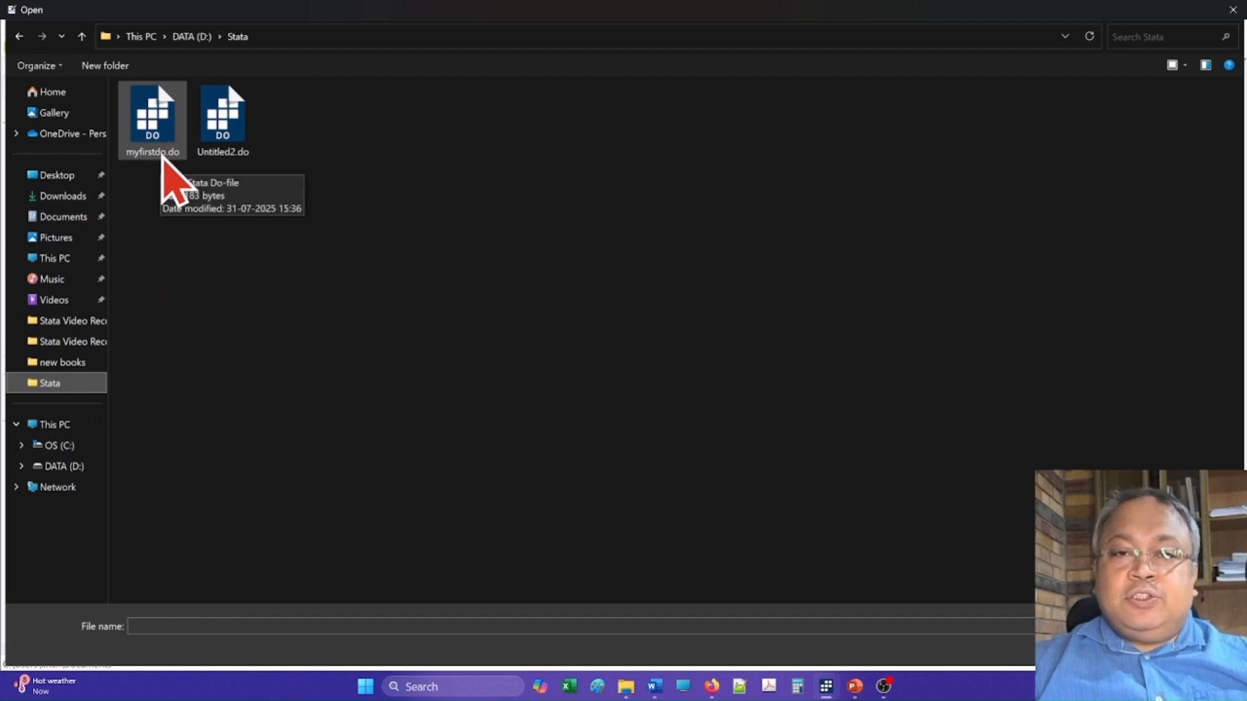
{"action": "left_click", "coordinate": [162, 158]}
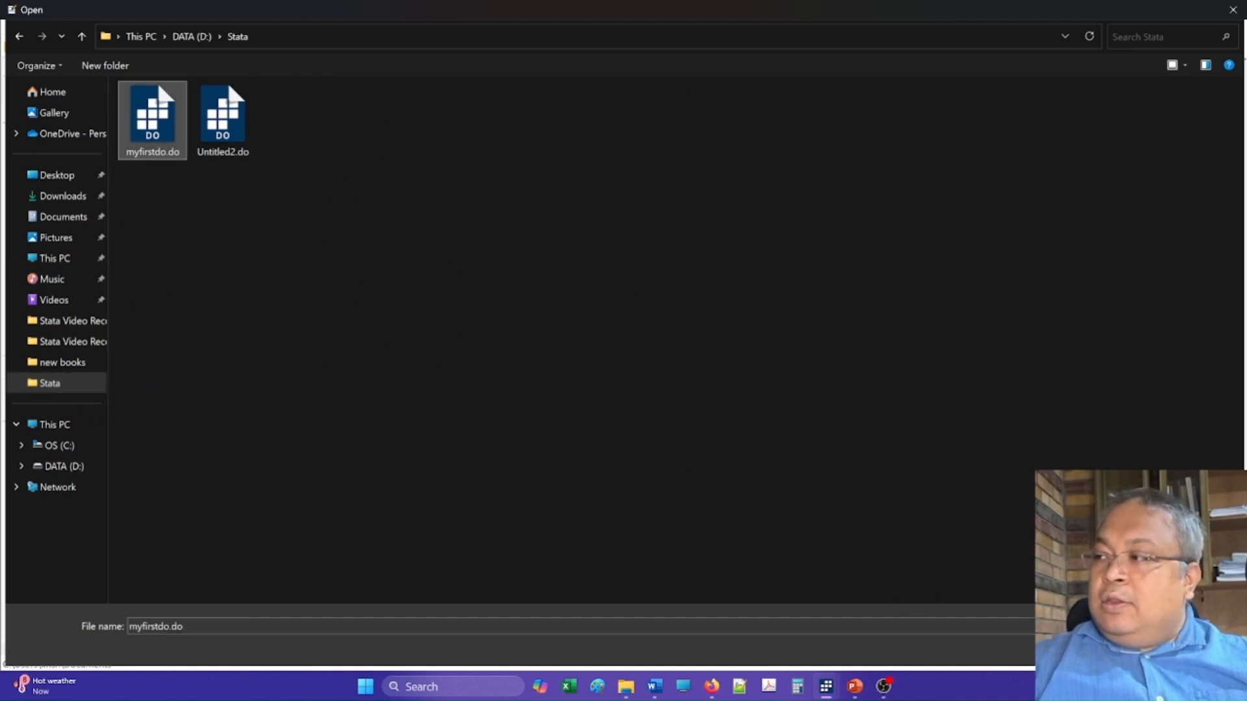
{"action": "left_click", "coordinate": [1113, 651]}
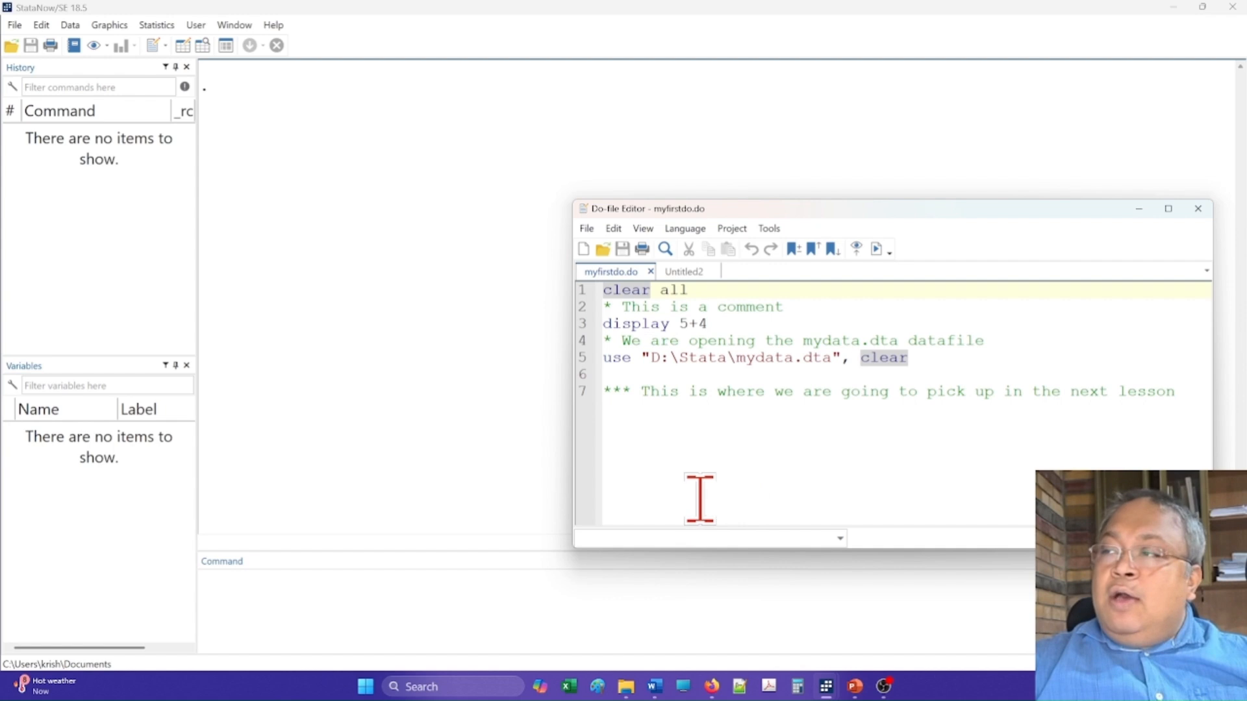
- Load D:\Stata\mydata.dta by executing only the do-file's use line, and describe all variables of the dataset in memory
{"action": "left_click_drag", "start_coordinate": [603, 357], "coordinate": [918, 362]}
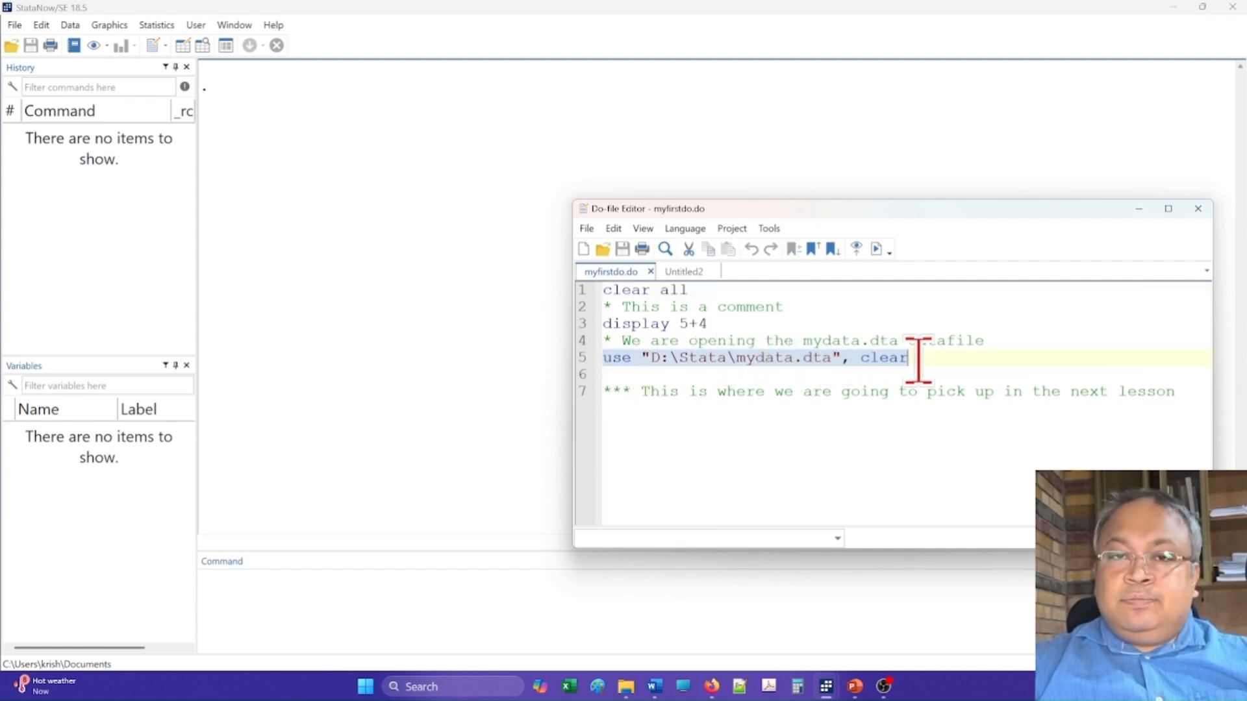
{"action": "left_click", "coordinate": [876, 250]}
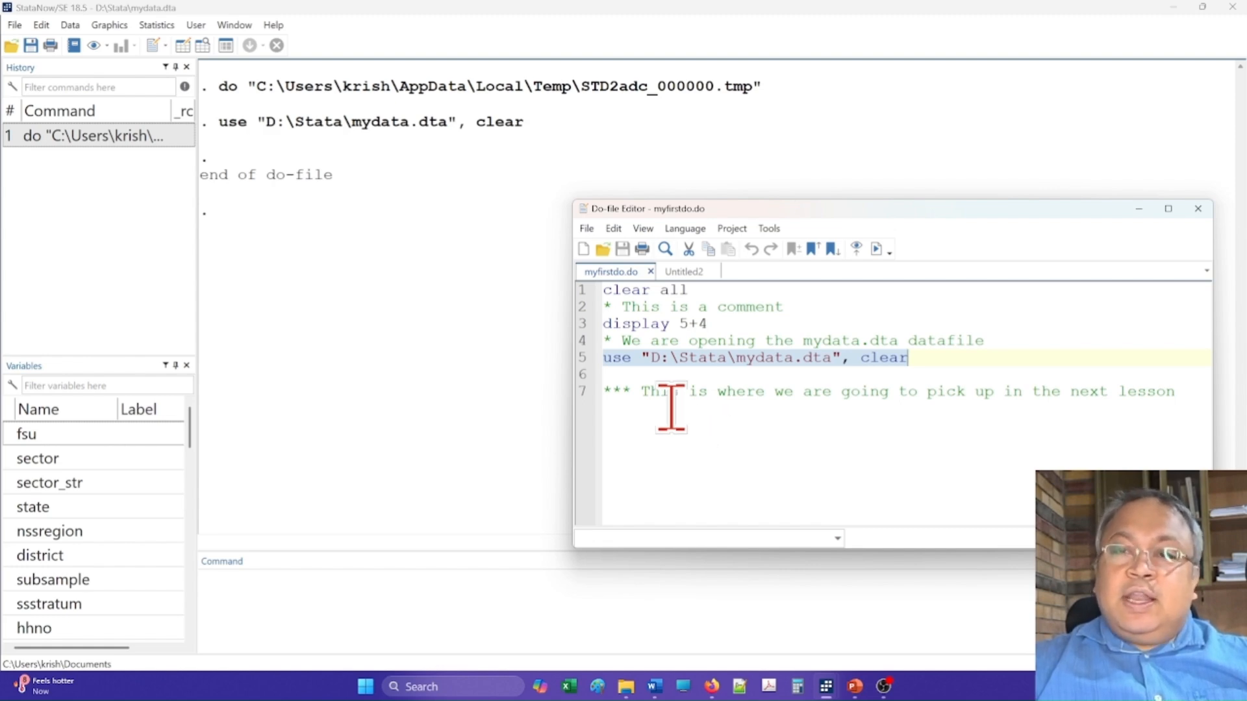
{"action": "left_click", "coordinate": [72, 26]}
{"action": "mouse_move", "coordinate": [87, 46]}
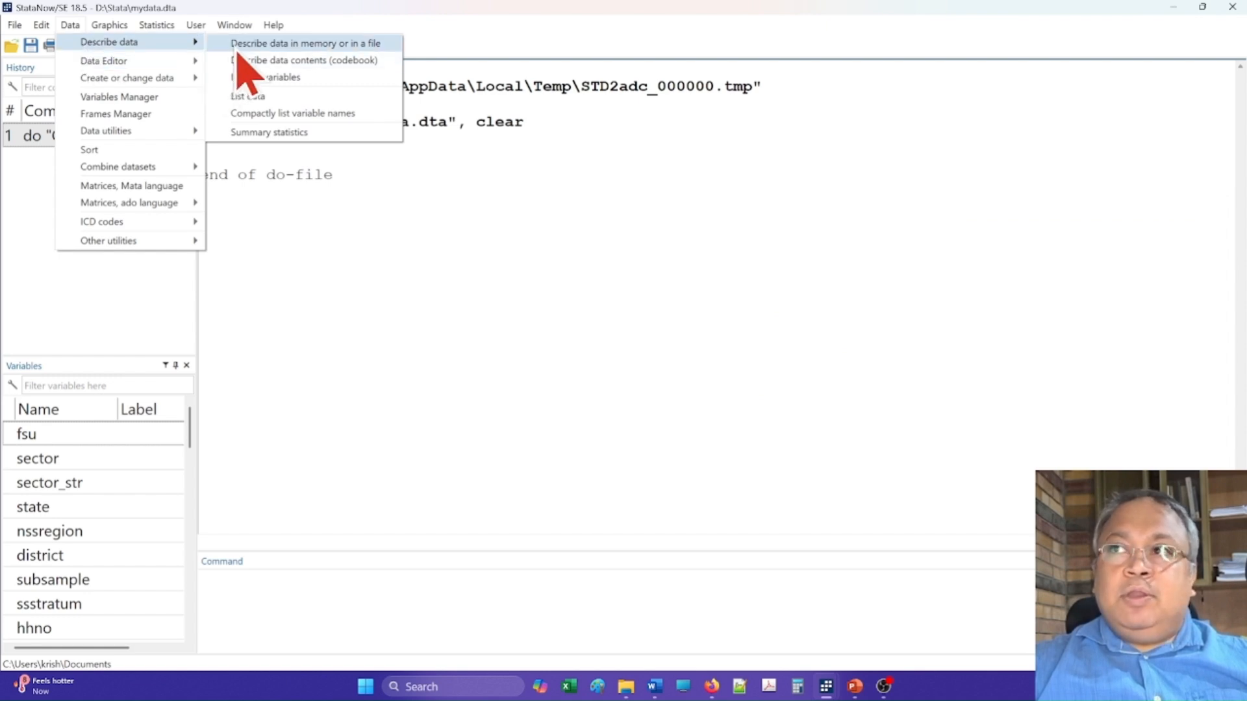
{"action": "left_click", "coordinate": [292, 46]}
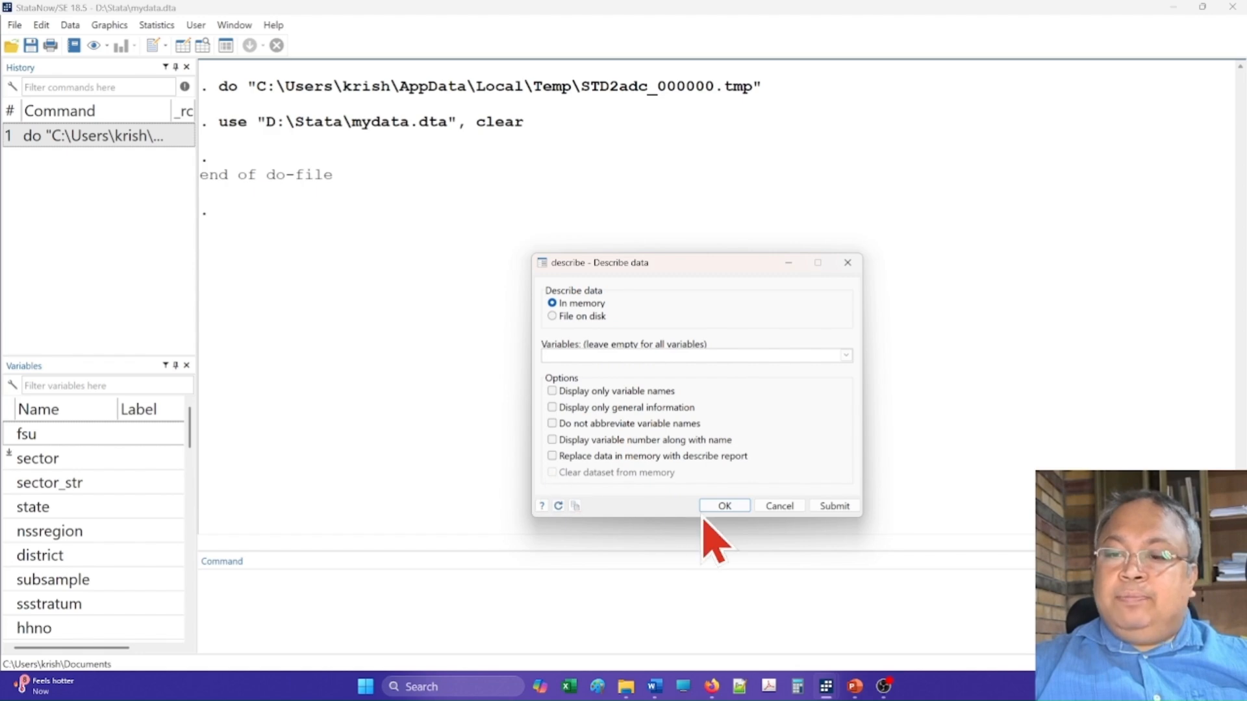
{"action": "left_click", "coordinate": [724, 506]}
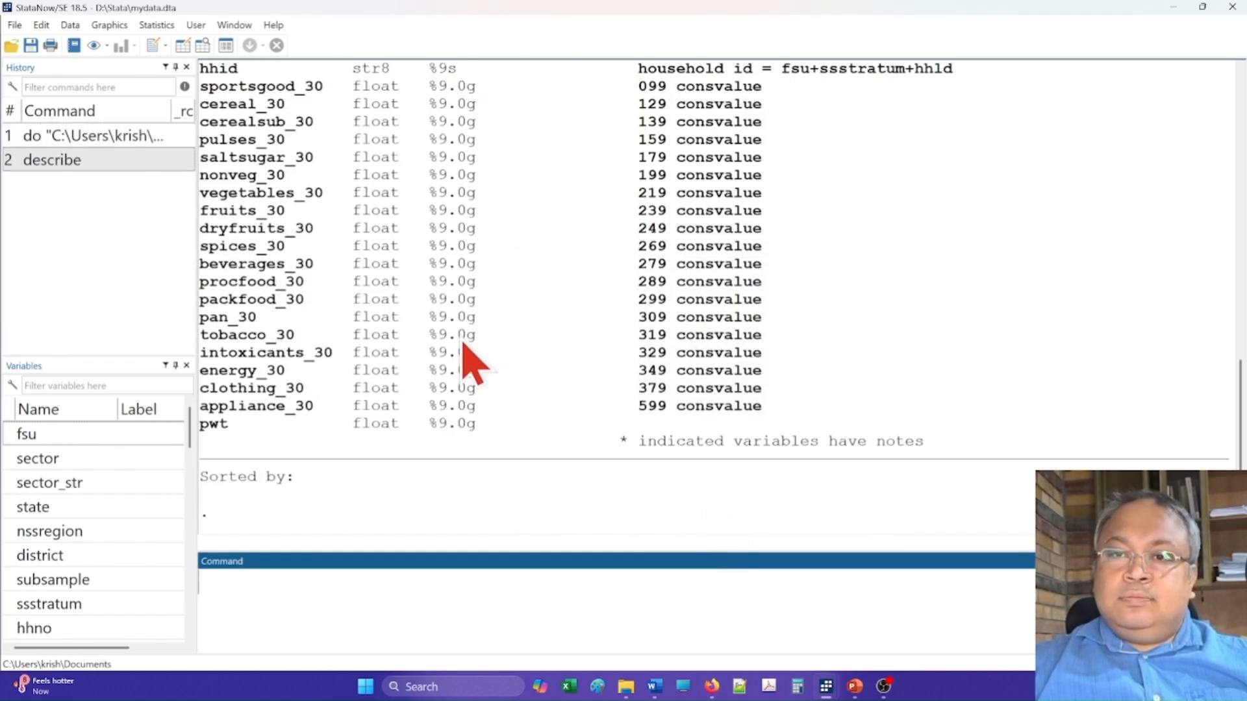
- Examine the describe output for the dataset's size and each variable's storage type, display format, value label and variable label
{"action": "scroll", "coordinate": [462, 348], "scroll_direction": "up", "scroll_amount": 7}
{"action": "scroll", "coordinate": [462, 350], "scroll_direction": "up", "scroll_amount": 9}
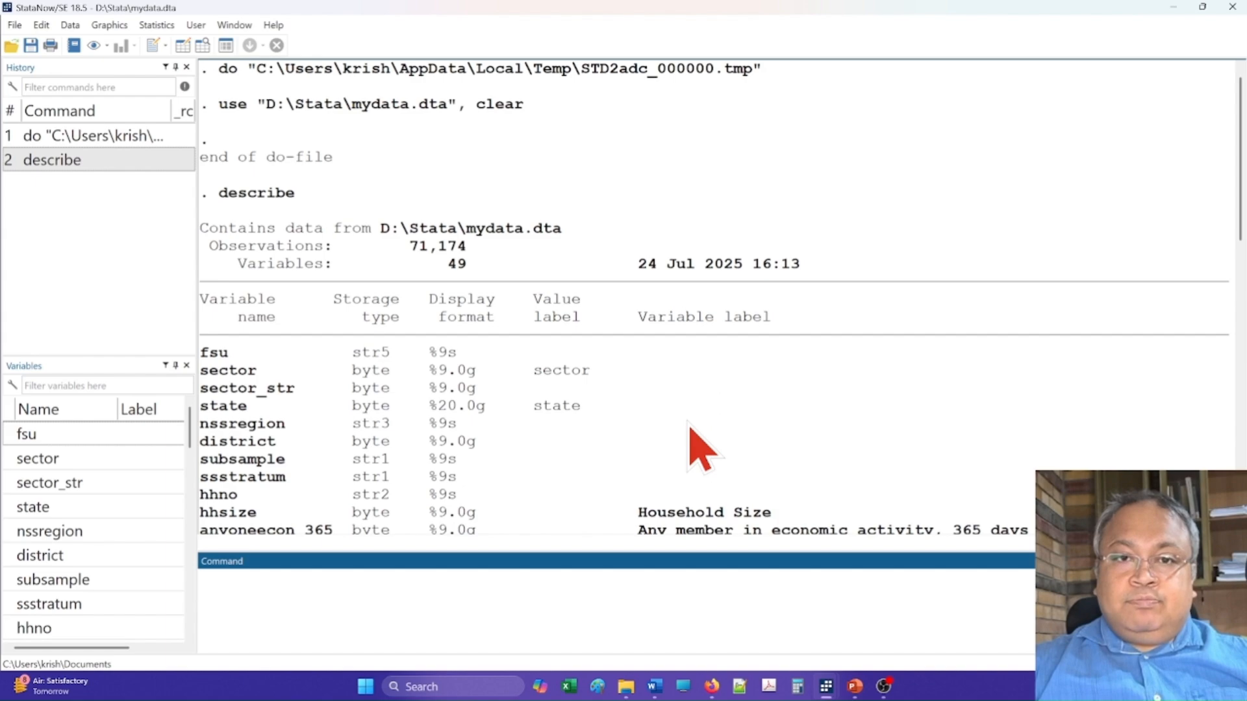
{"action": "scroll", "coordinate": [704, 450], "scroll_direction": "down", "scroll_amount": 15}
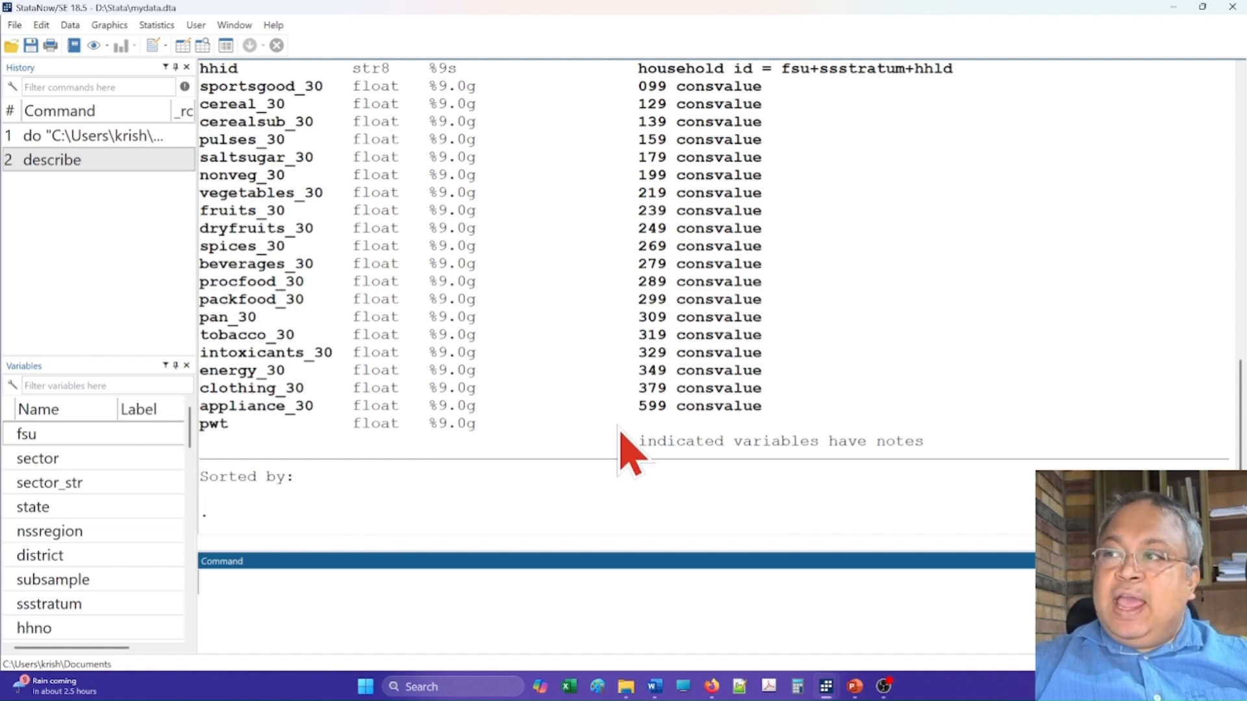
{"action": "scroll", "coordinate": [607, 336], "scroll_direction": "up", "scroll_amount": 4}
{"action": "scroll", "coordinate": [609, 331], "scroll_direction": "up", "scroll_amount": 1}
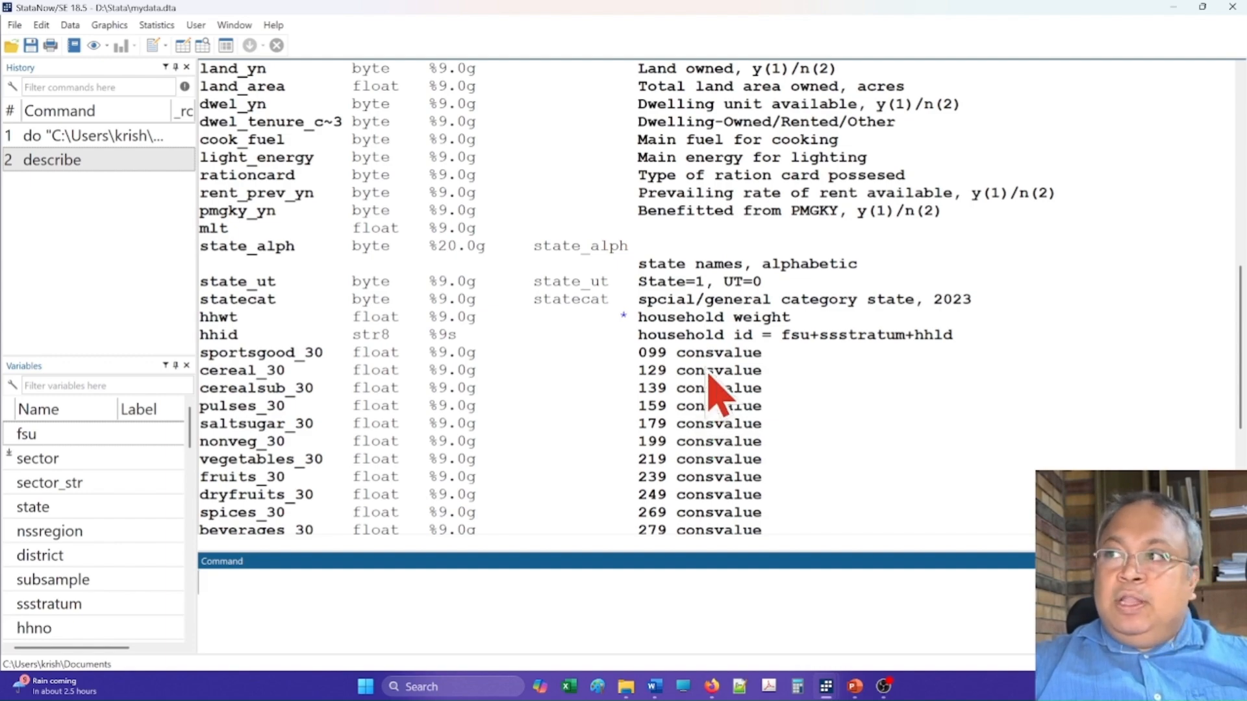
{"action": "scroll", "coordinate": [719, 389], "scroll_direction": "up", "scroll_amount": 10}
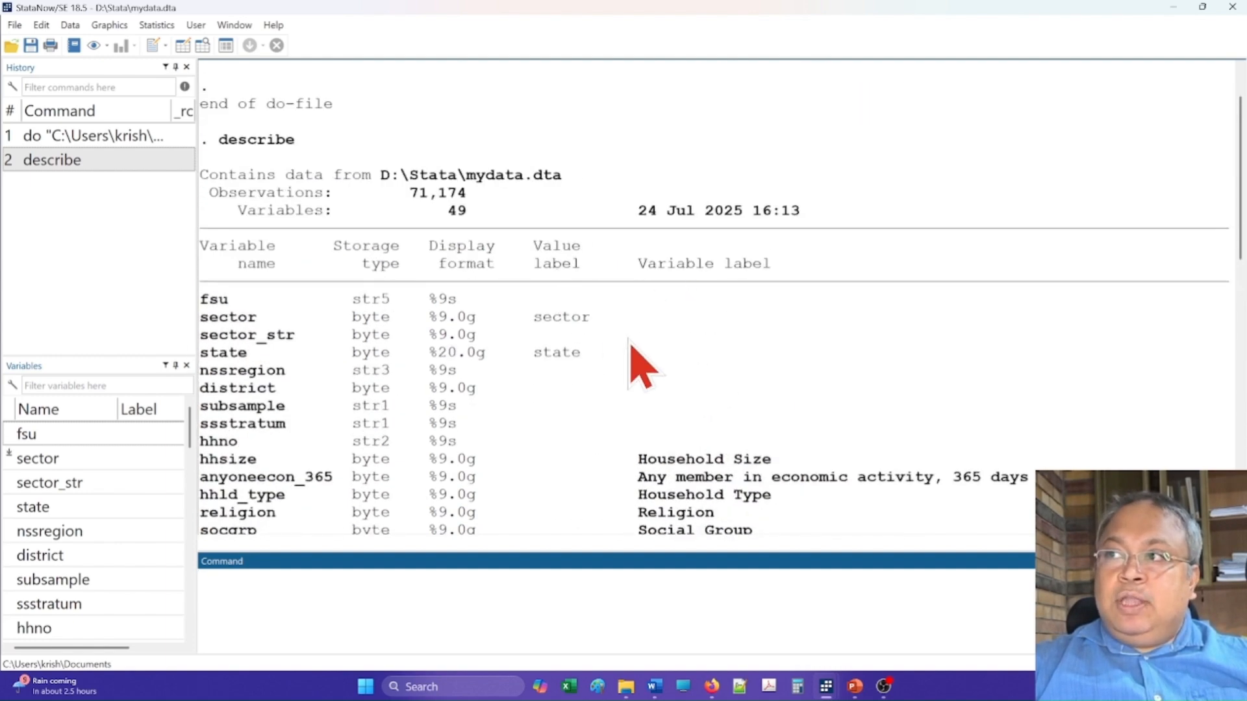
{"action": "scroll", "coordinate": [649, 390], "scroll_direction": "down", "scroll_amount": 8}
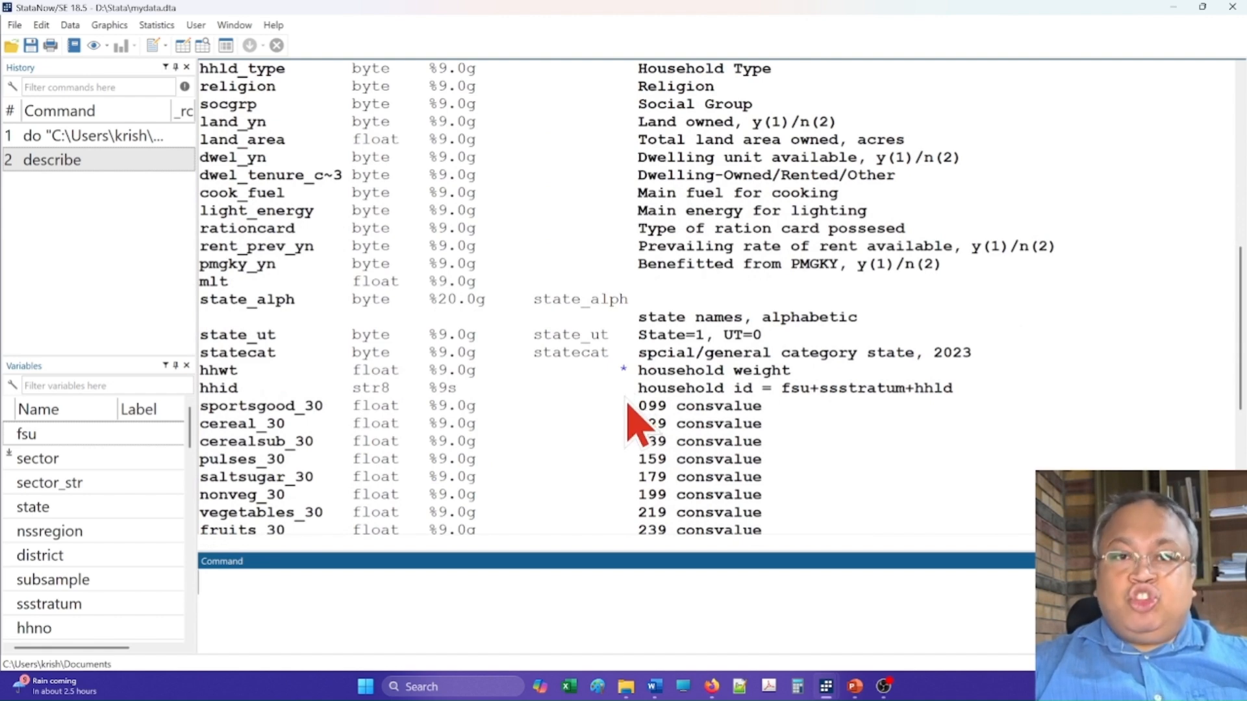
{"action": "scroll", "coordinate": [639, 422], "scroll_direction": "up", "scroll_amount": 10}
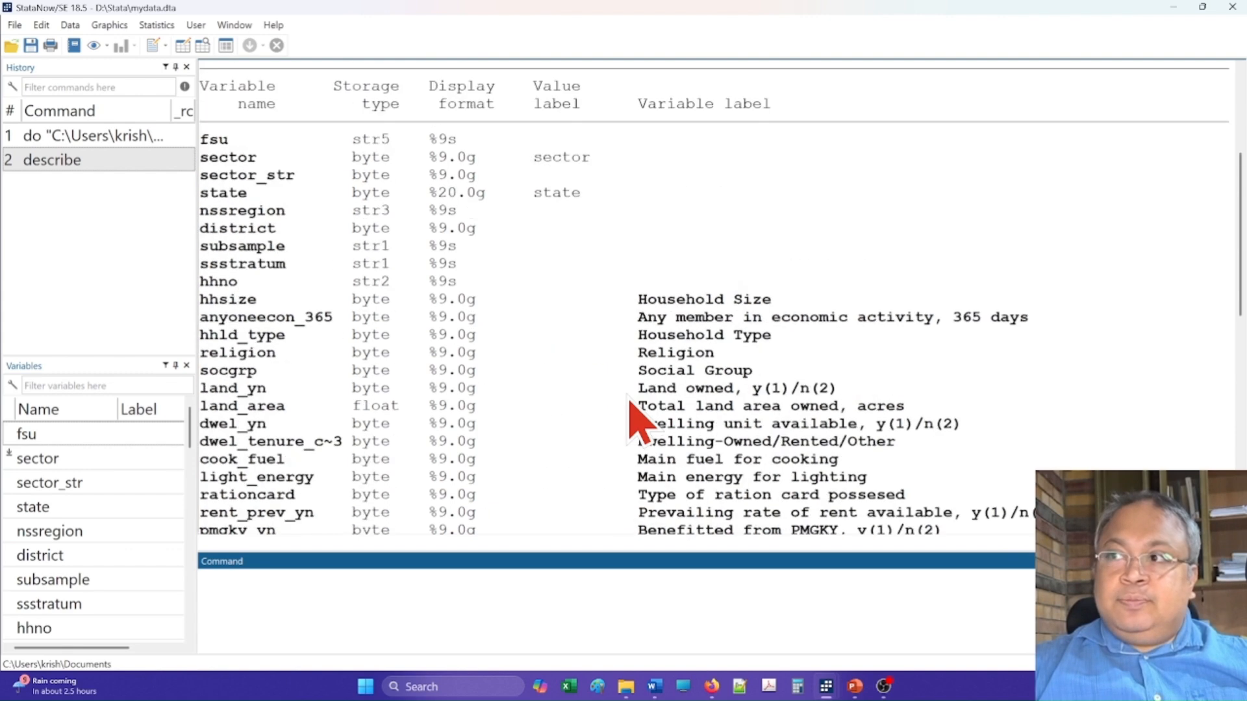
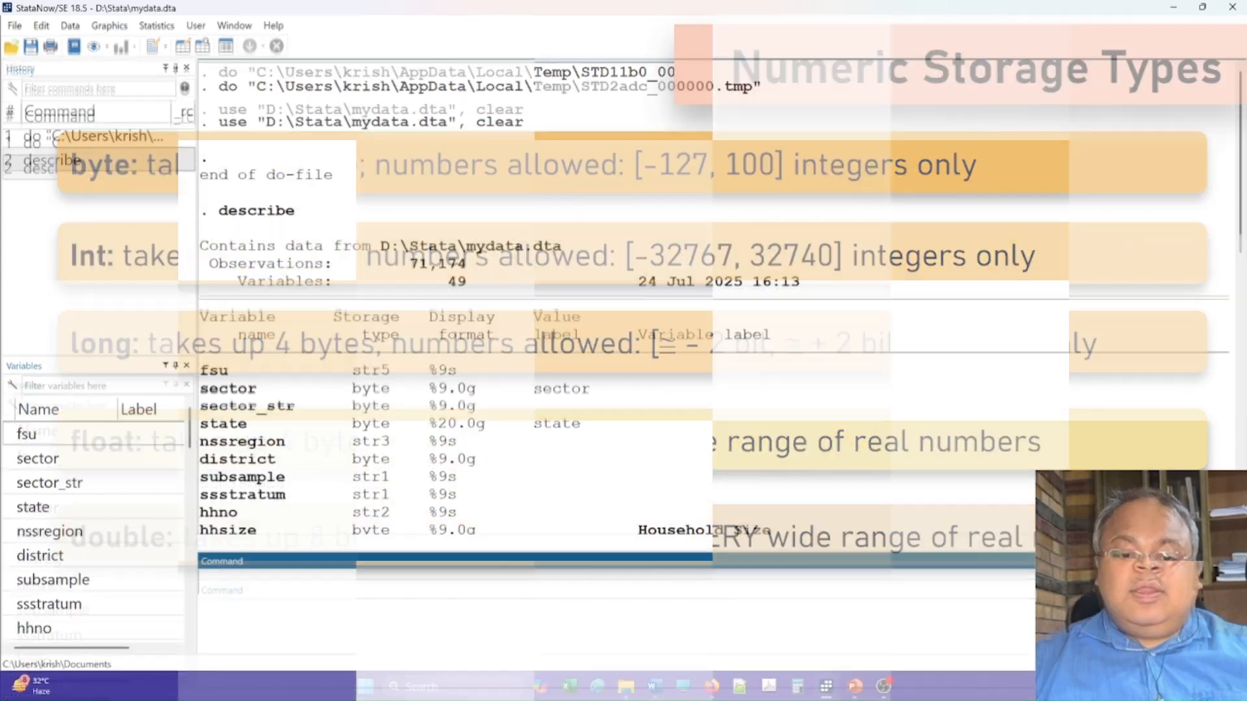
- Browse the mydata.dta observations in a maximized read-only Data Editor, looking through its rows and columns, and minimize the editor
{"action": "scroll", "coordinate": [757, 292], "scroll_direction": "down", "scroll_amount": 15}
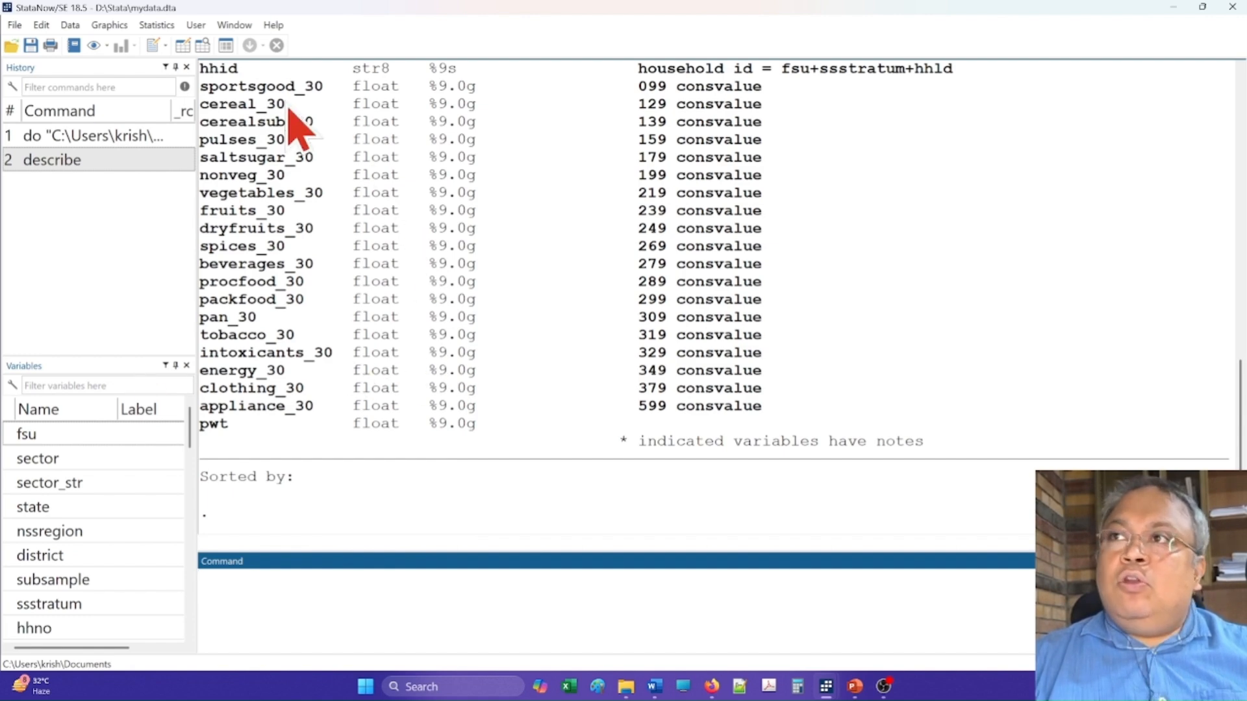
{"action": "left_click", "coordinate": [203, 51]}
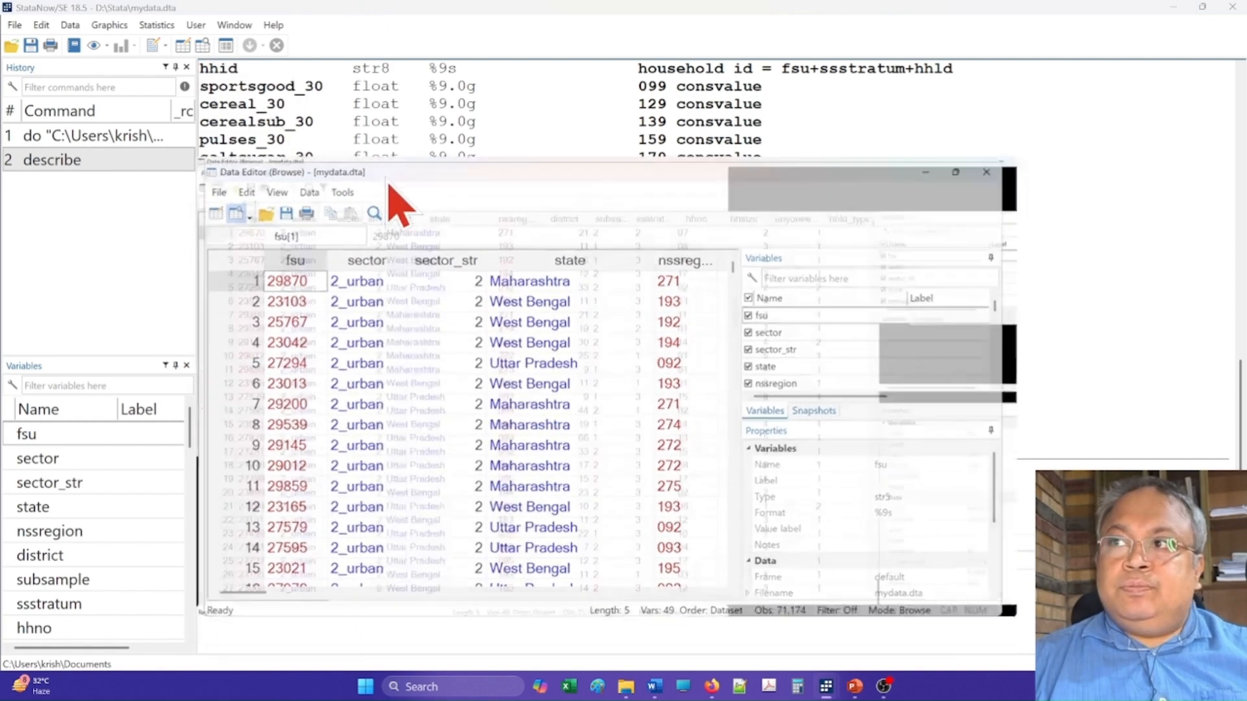
{"action": "double_click", "coordinate": [396, 189]}
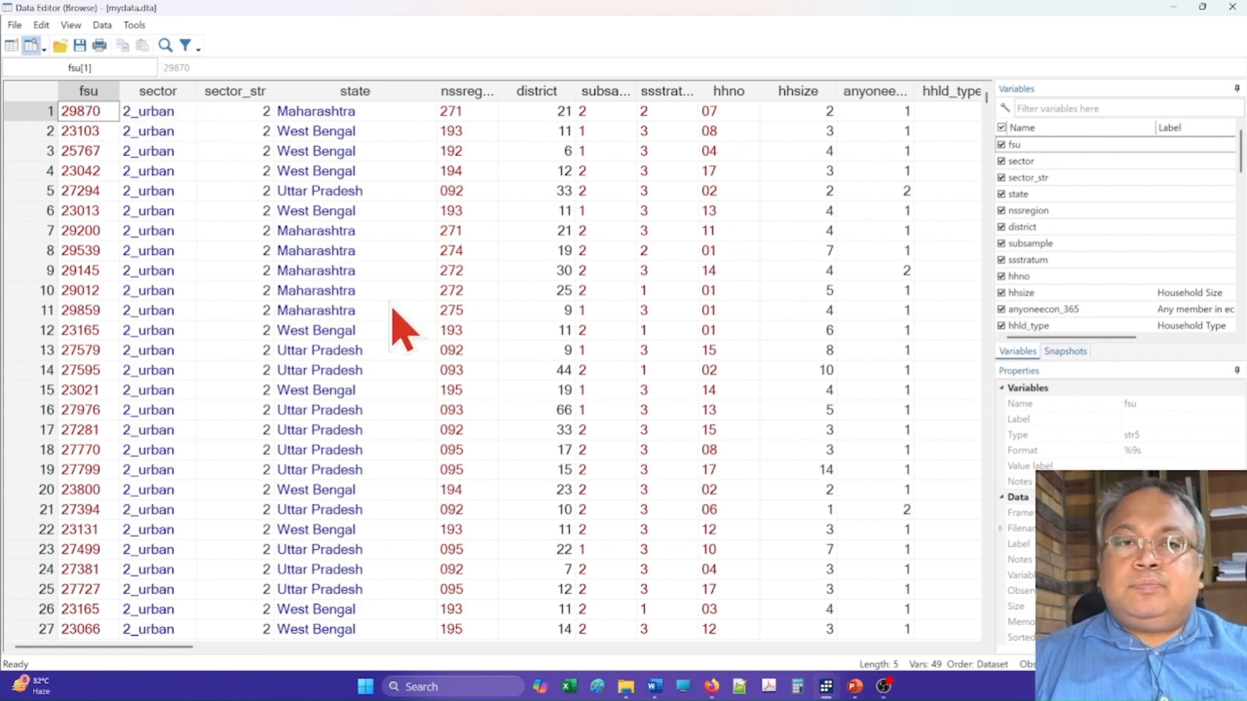
{"action": "scroll", "coordinate": [393, 310], "scroll_direction": "down", "scroll_amount": 20}
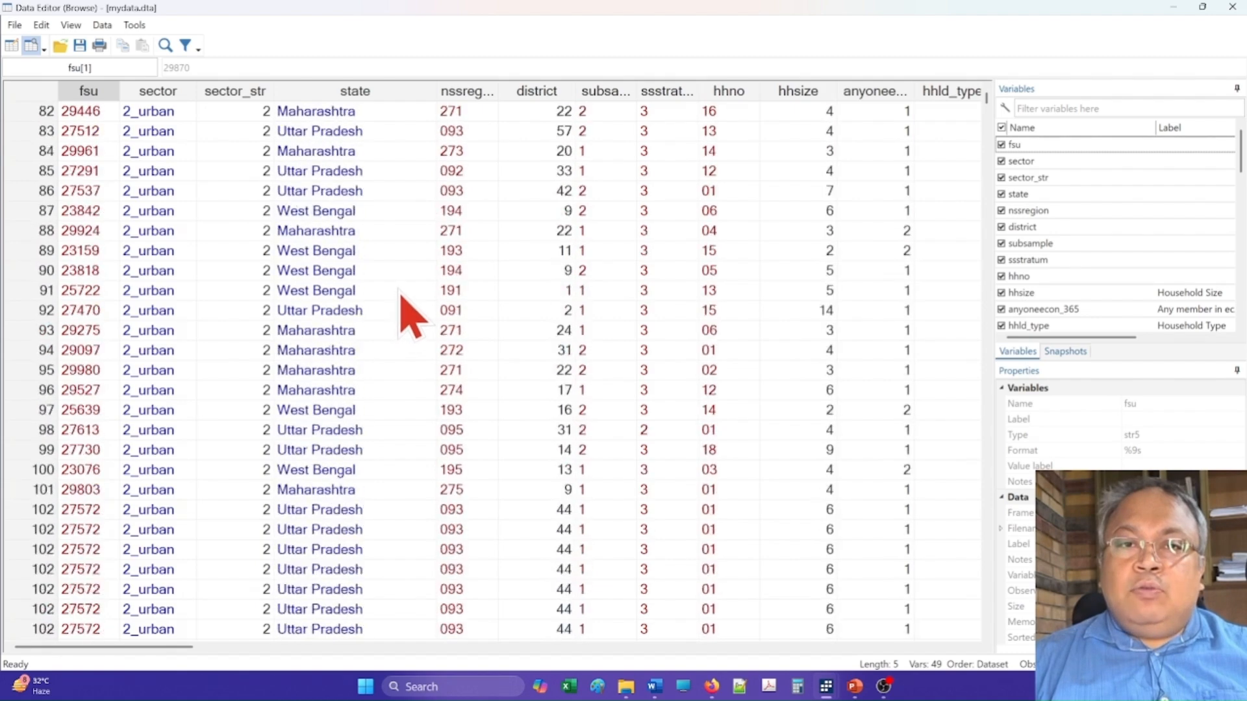
{"action": "scroll", "coordinate": [402, 293], "scroll_direction": "up", "scroll_amount": 20}
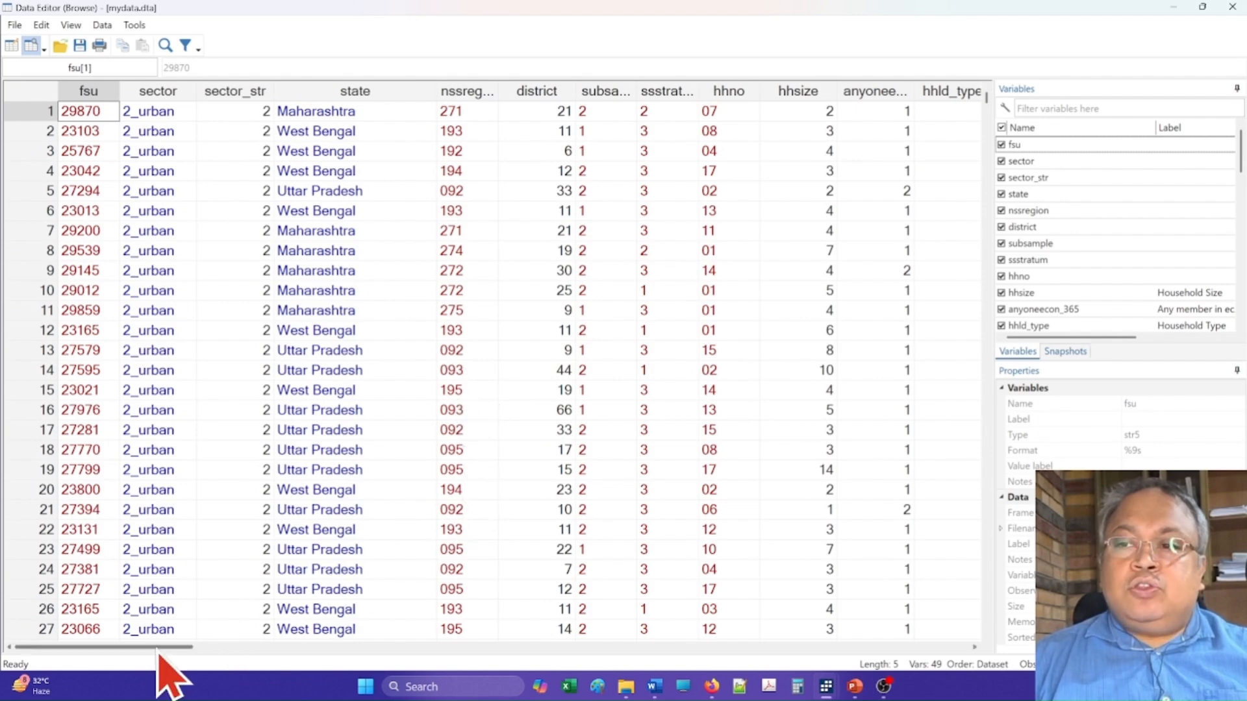
{"action": "left_click_drag", "start_coordinate": [159, 653], "coordinate": [127, 672]}
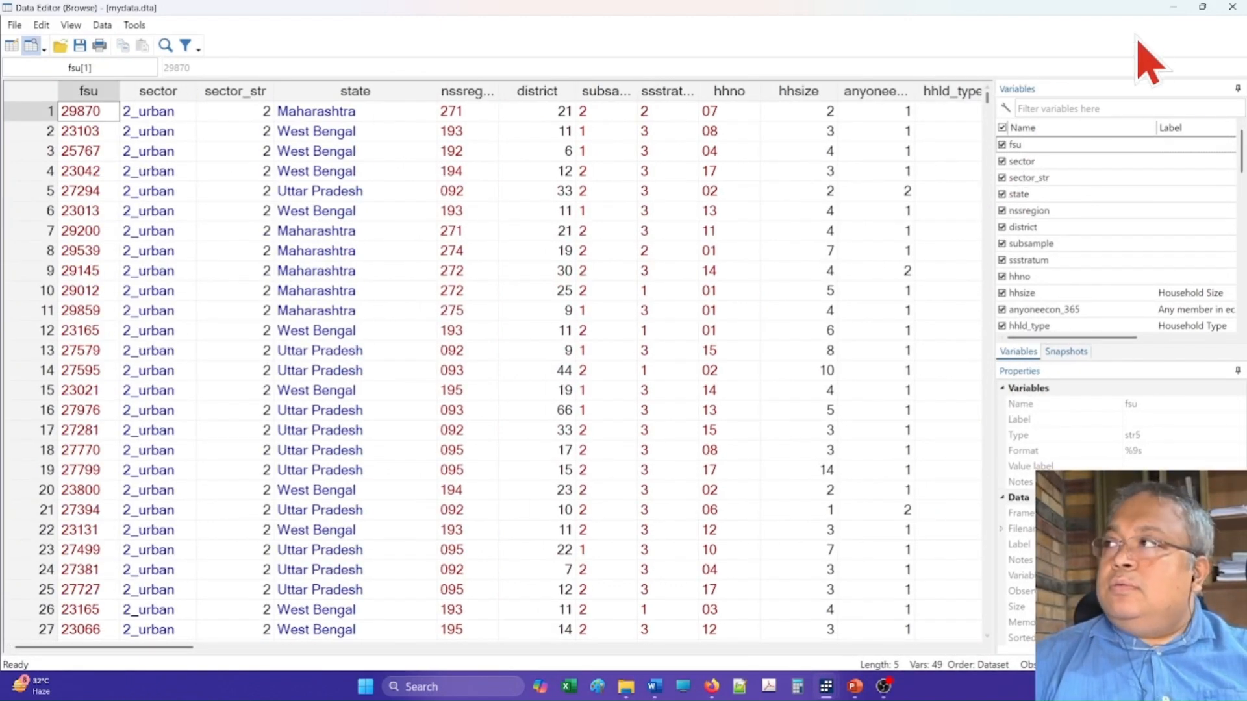
{"action": "left_click", "coordinate": [1172, 8]}
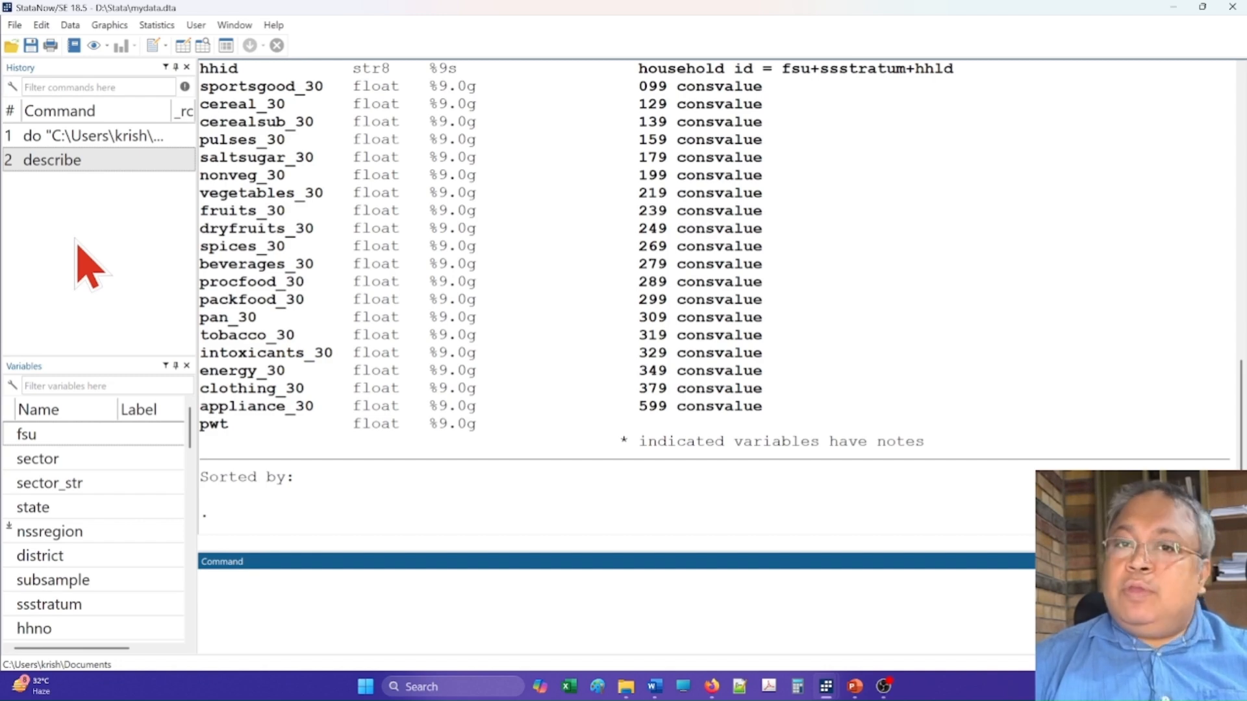
- Copy the executed describe command from the command history to line 10 of myfirstdo.do, add two new lines below it, and save the do-file
{"action": "left_click", "coordinate": [57, 167]}
{"action": "right_click", "coordinate": [57, 167]}
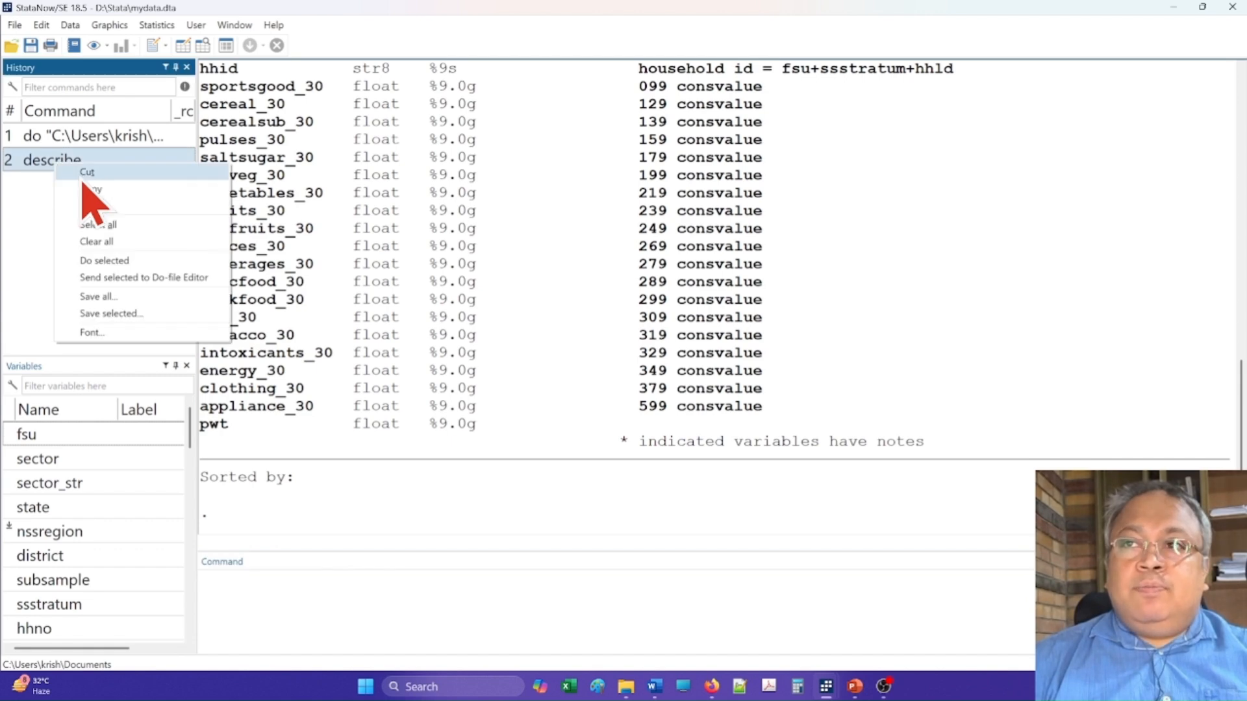
{"action": "left_click", "coordinate": [98, 194]}
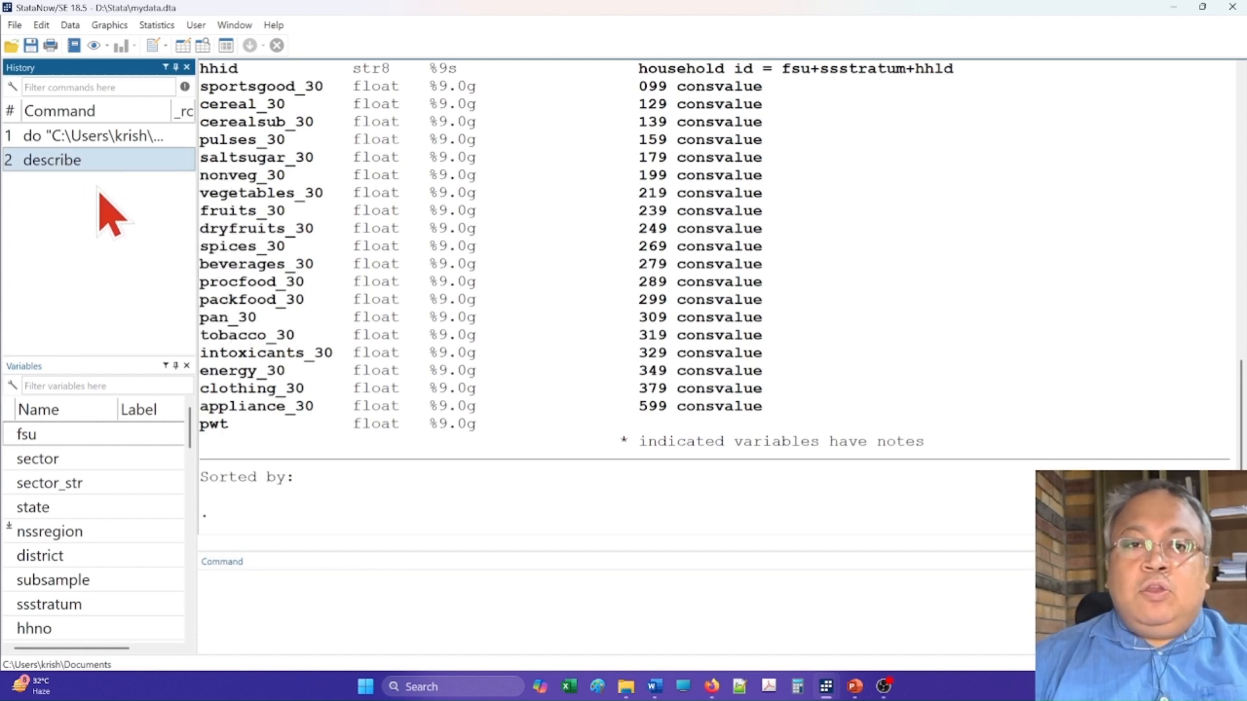
{"action": "key", "text": "alt+Tab"}
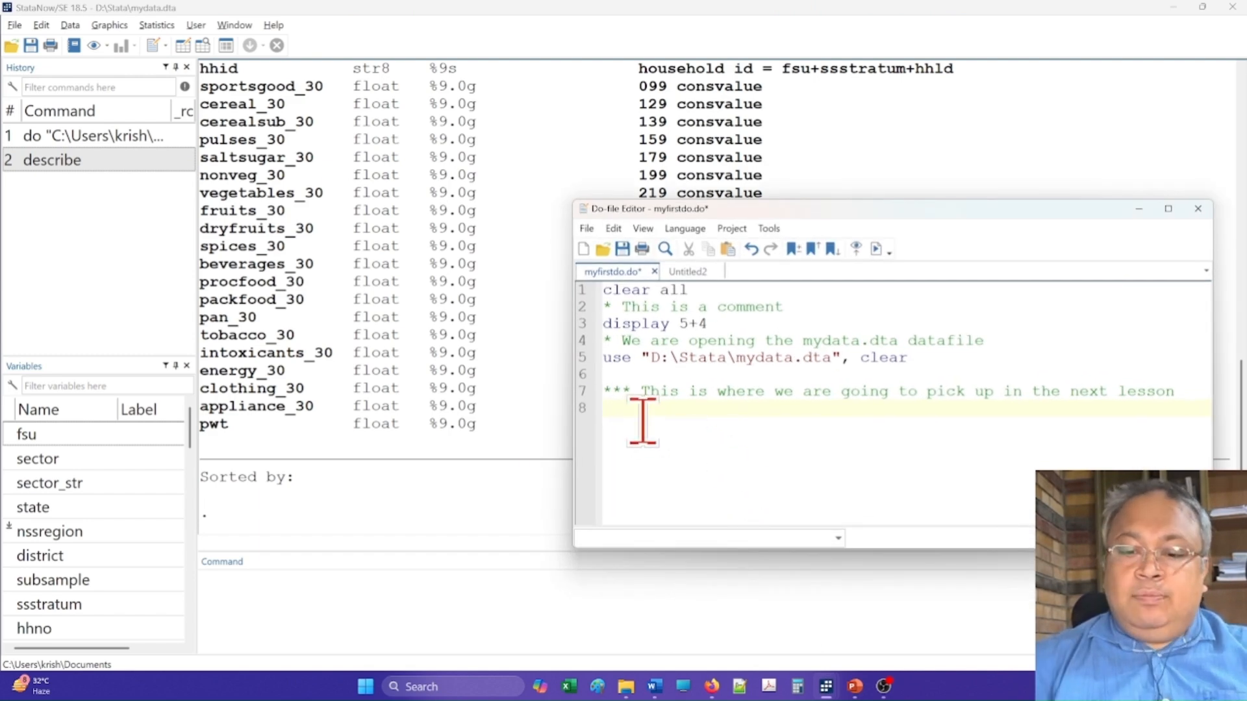
{"action": "key", "text": "Return"}
{"action": "key", "text": "Return"}
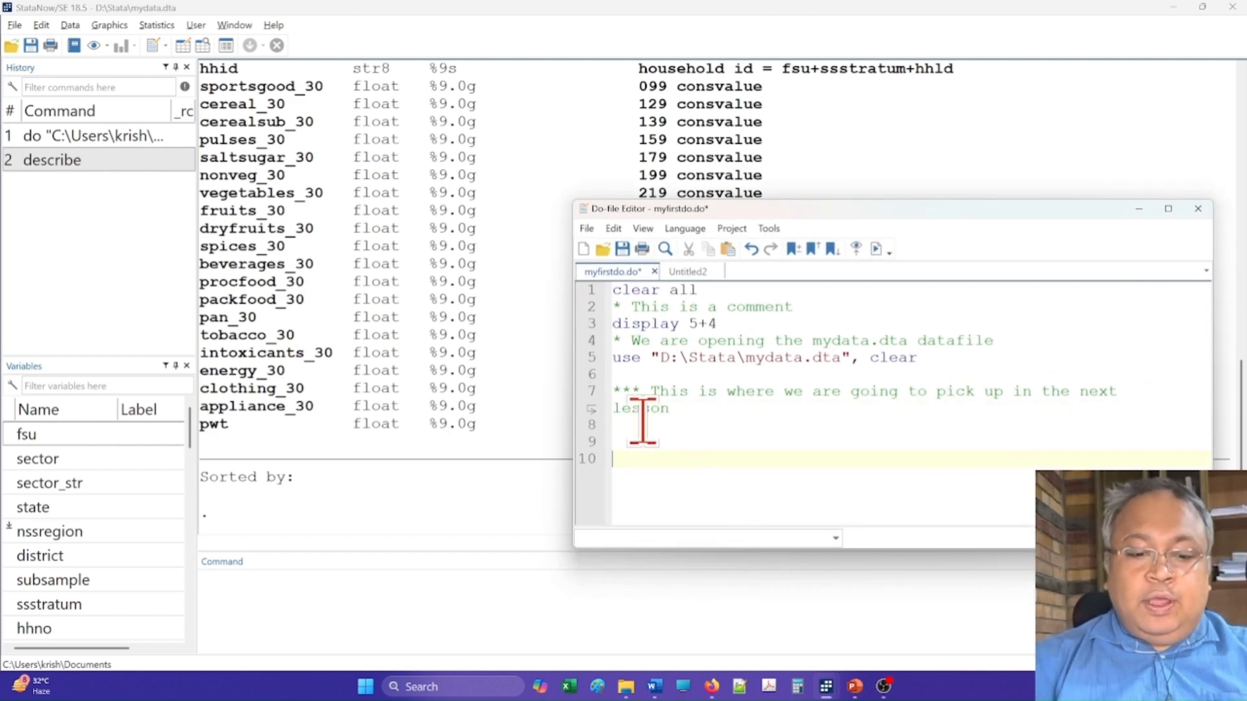
{"action": "right_click", "coordinate": [695, 455]}
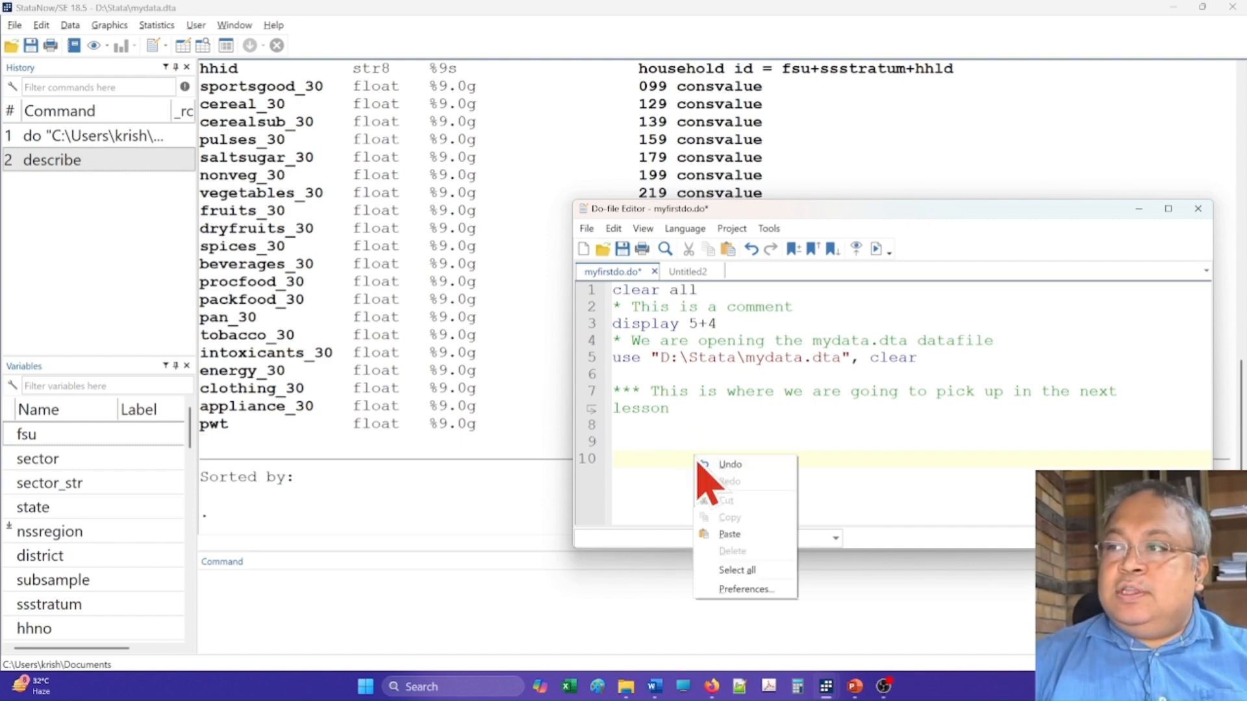
{"action": "left_click", "coordinate": [740, 531]}
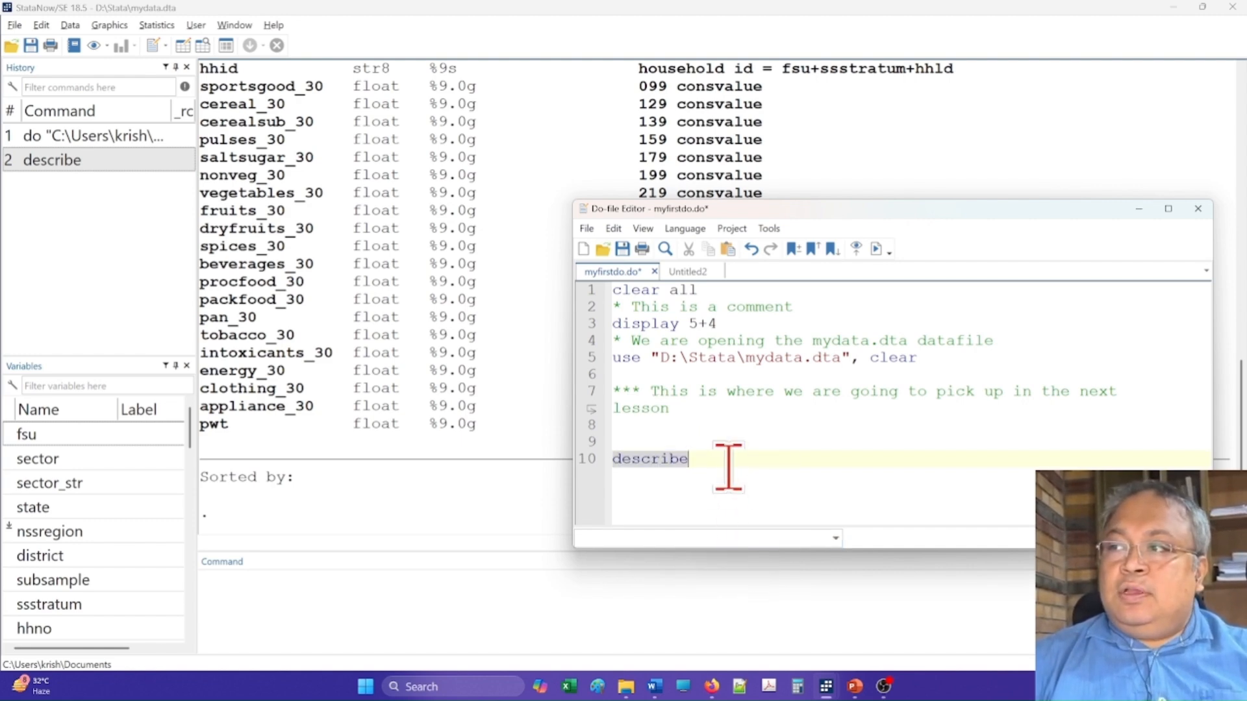
{"action": "key", "text": "Return"}
{"action": "key", "text": "Return"}
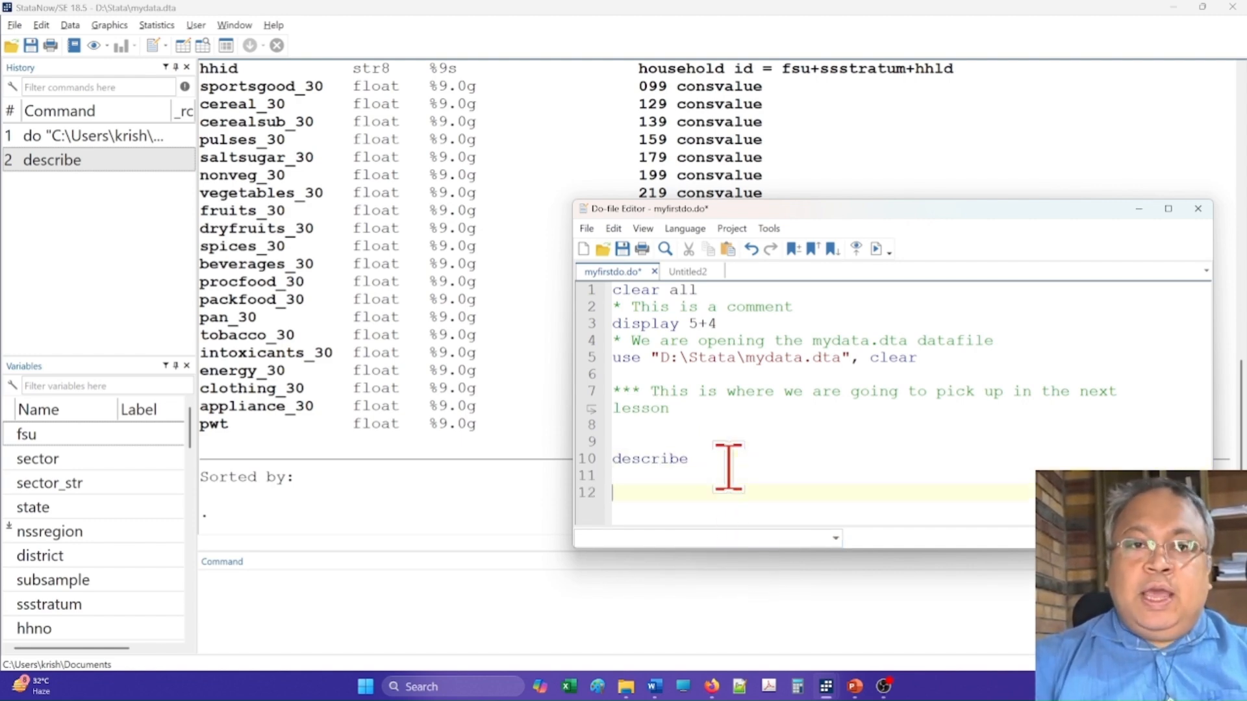
{"action": "left_click", "coordinate": [622, 249]}
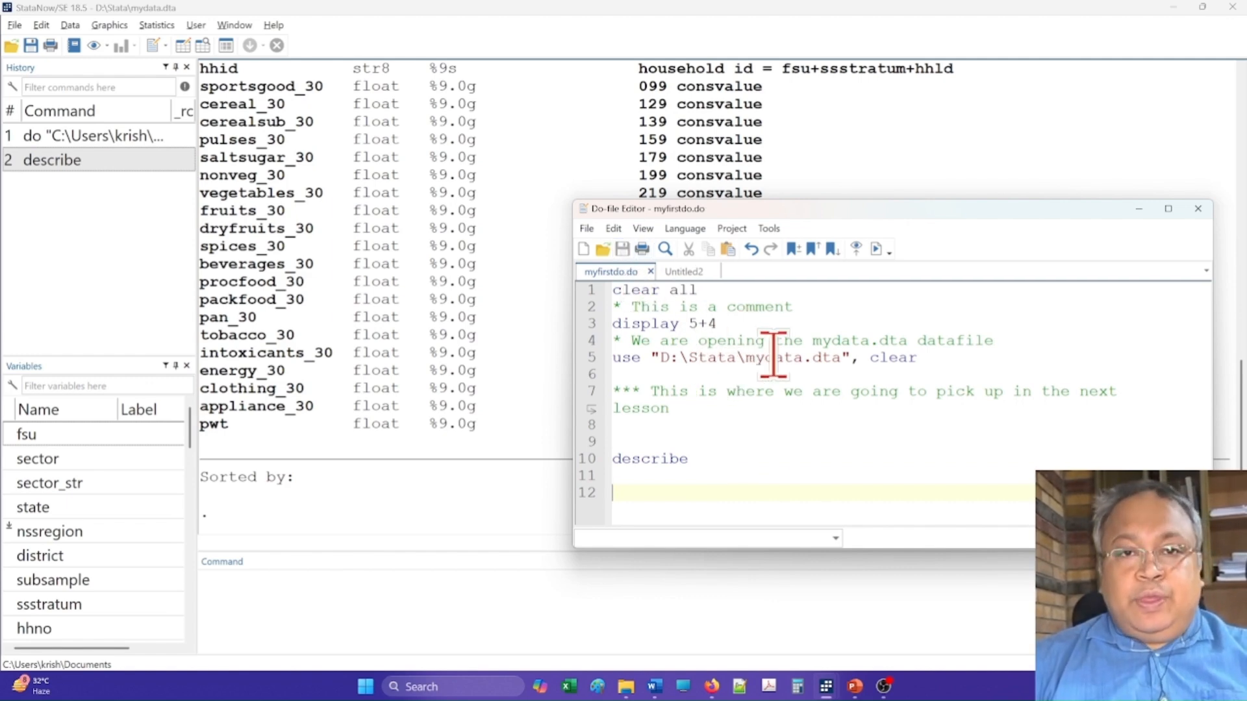